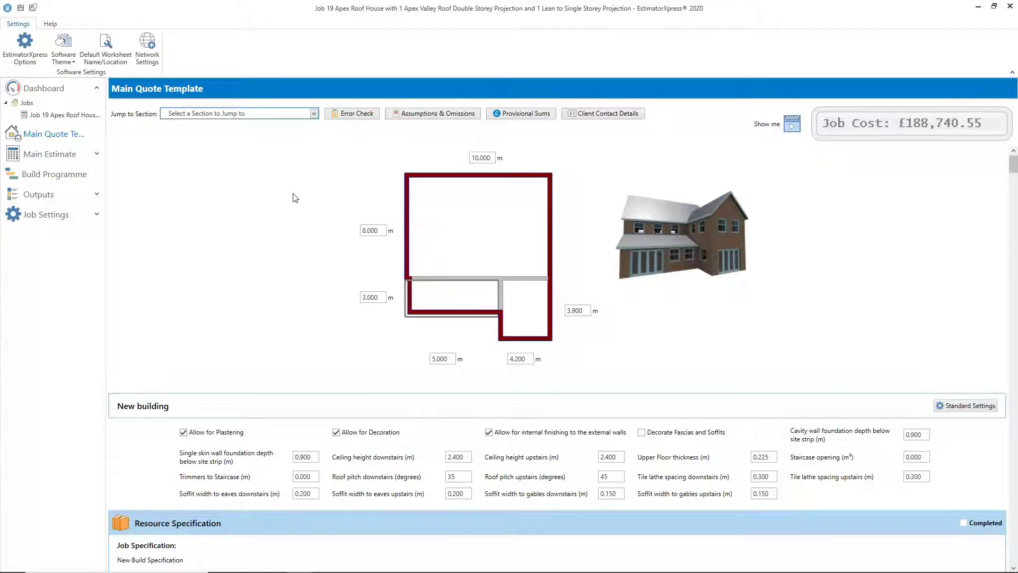
Jump to the quote template's Solar Panels (PV) section and start adding a system.
click(292, 191)
click(313, 113)
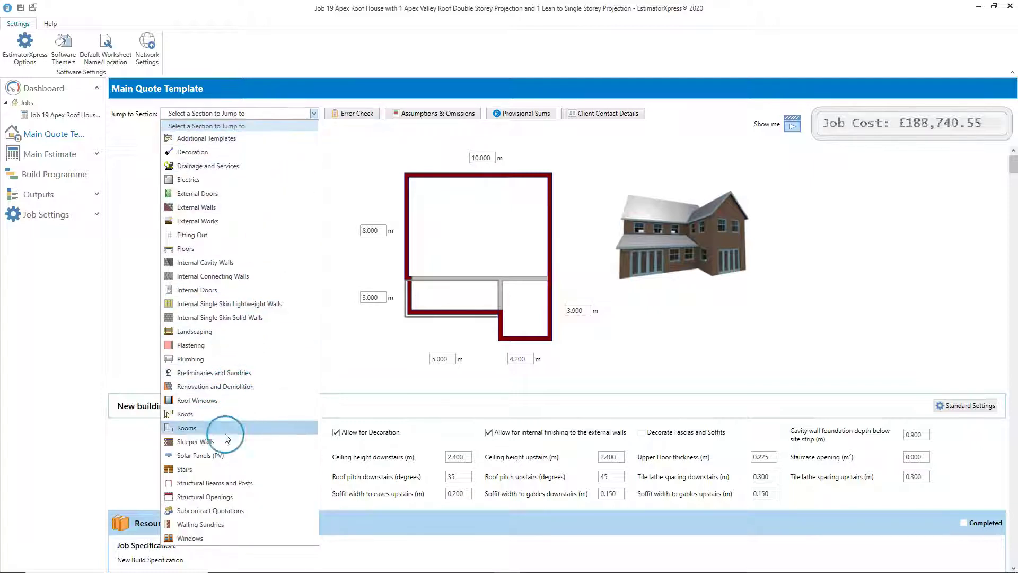
click(222, 456)
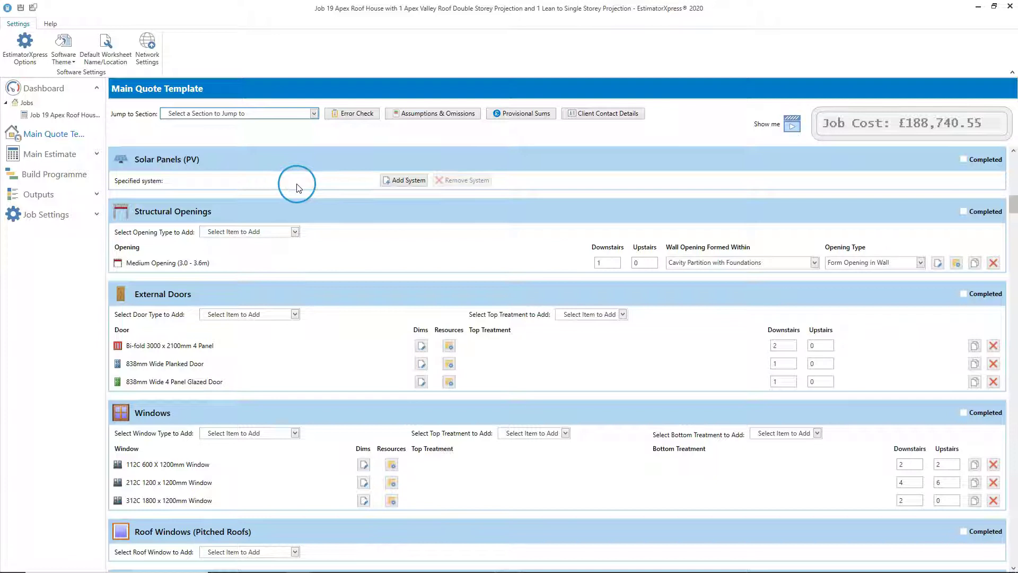
click(409, 181)
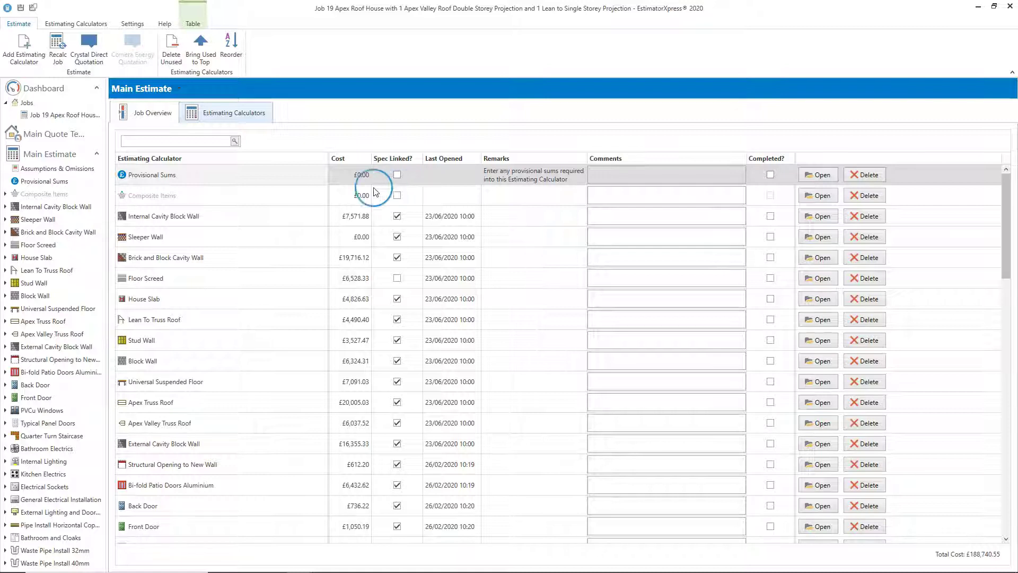
Search the additional estimating calculators for "solar" and select Solar Panels (PV) for the job.
click(26, 59)
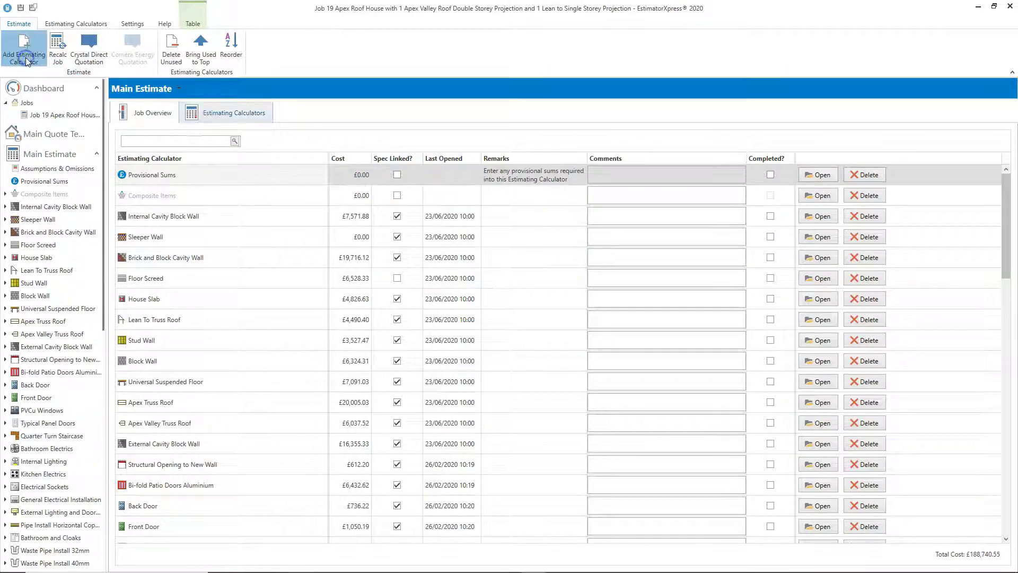
click(274, 144)
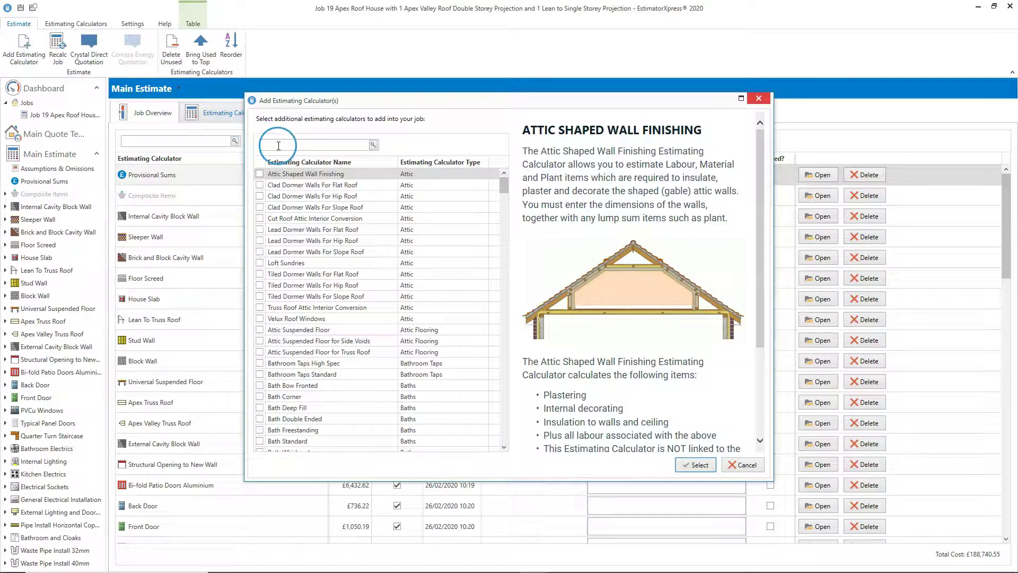
text(solar)
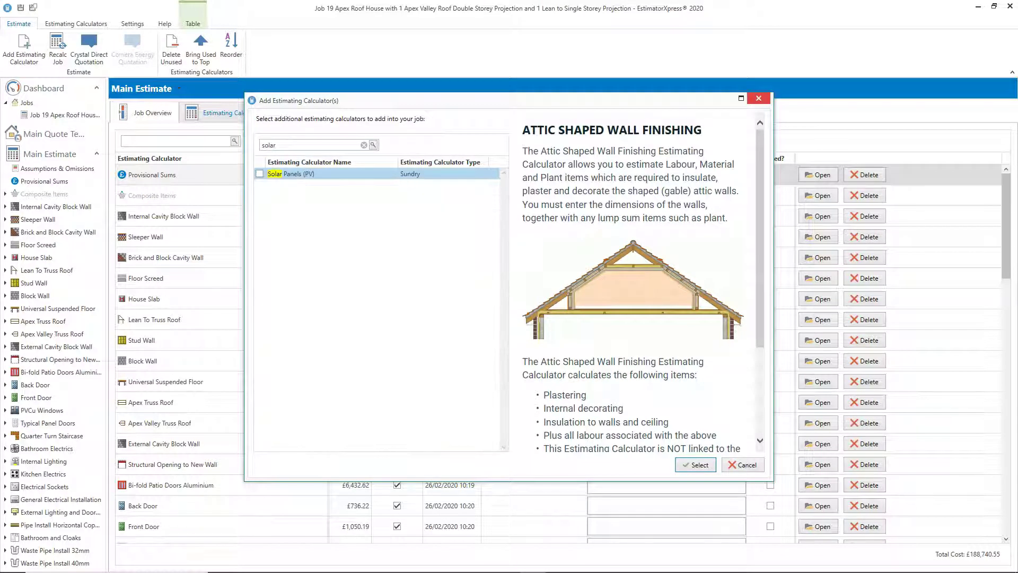
click(269, 168)
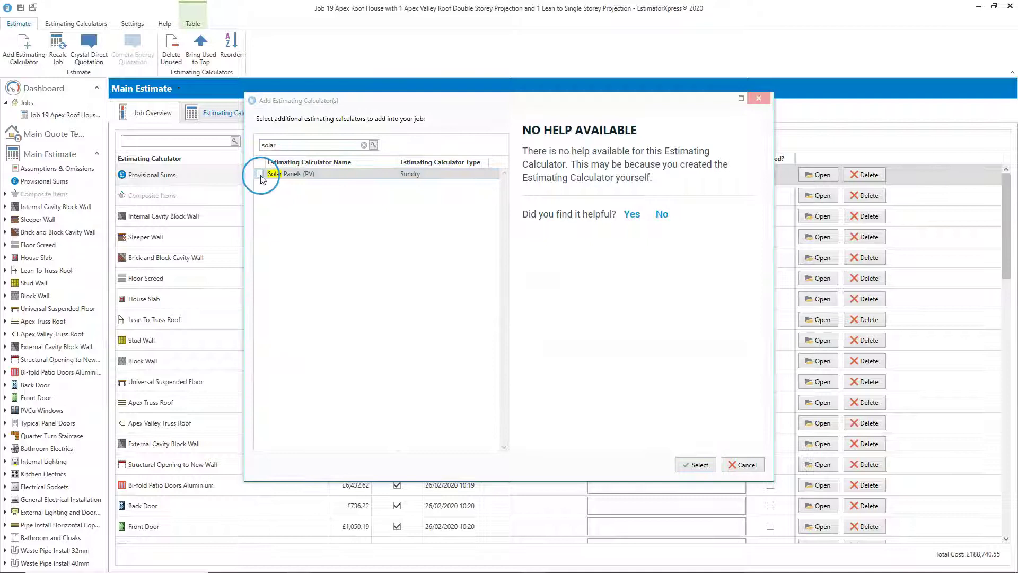
click(259, 174)
click(699, 464)
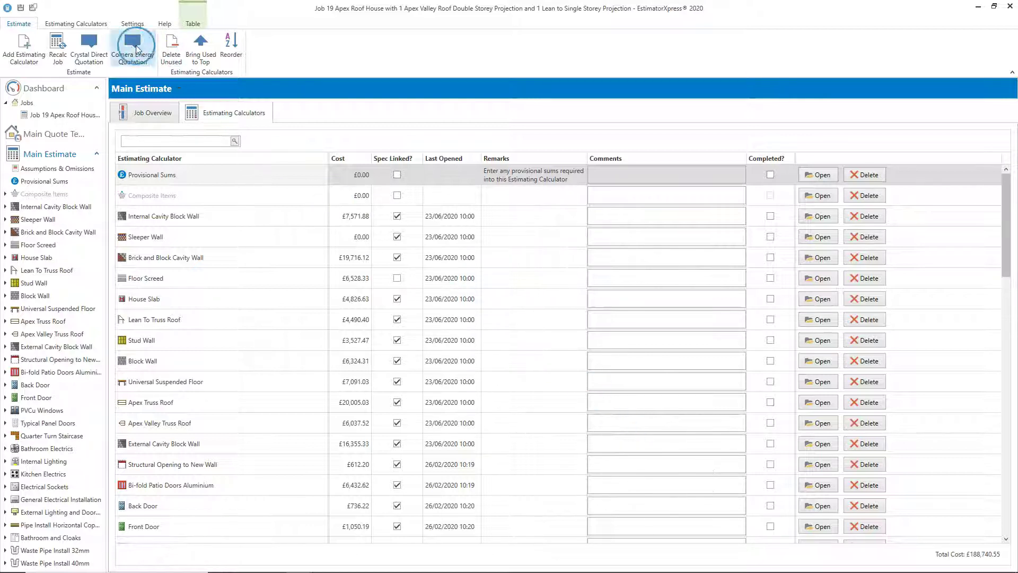
Open Solar Panels (PV) from the electrical estimating calculators.
click(101, 28)
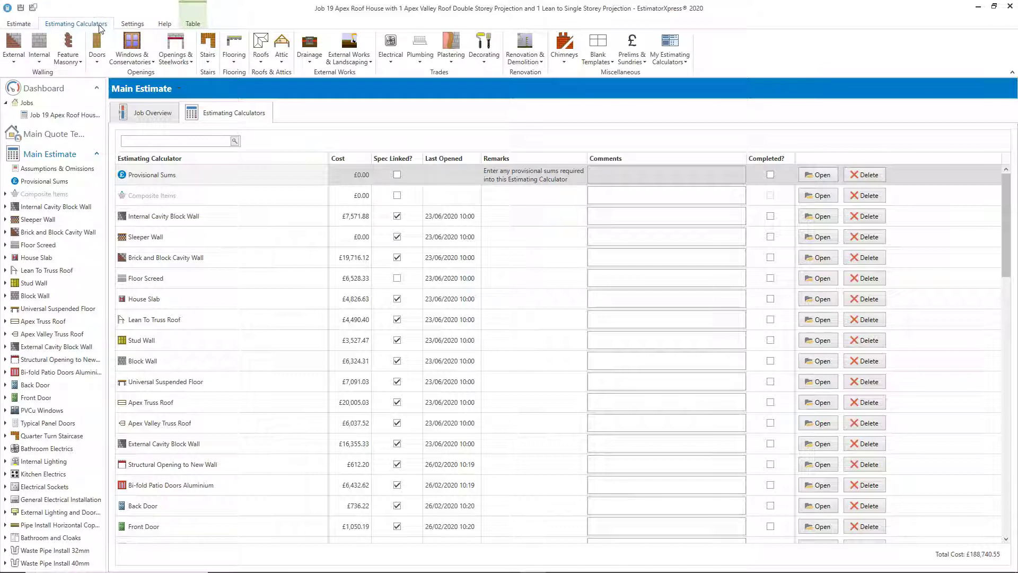
click(388, 59)
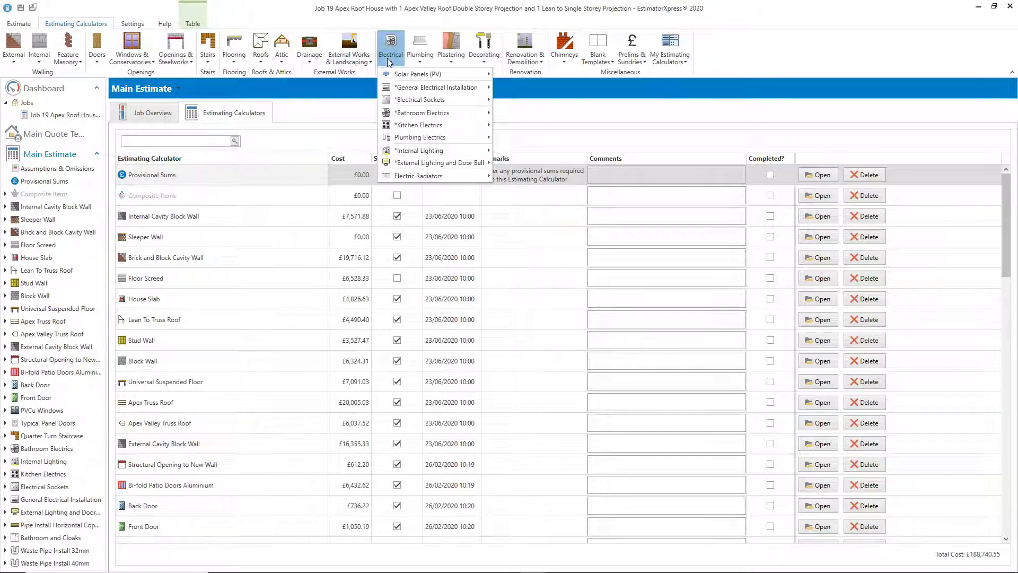
click(460, 74)
click(532, 88)
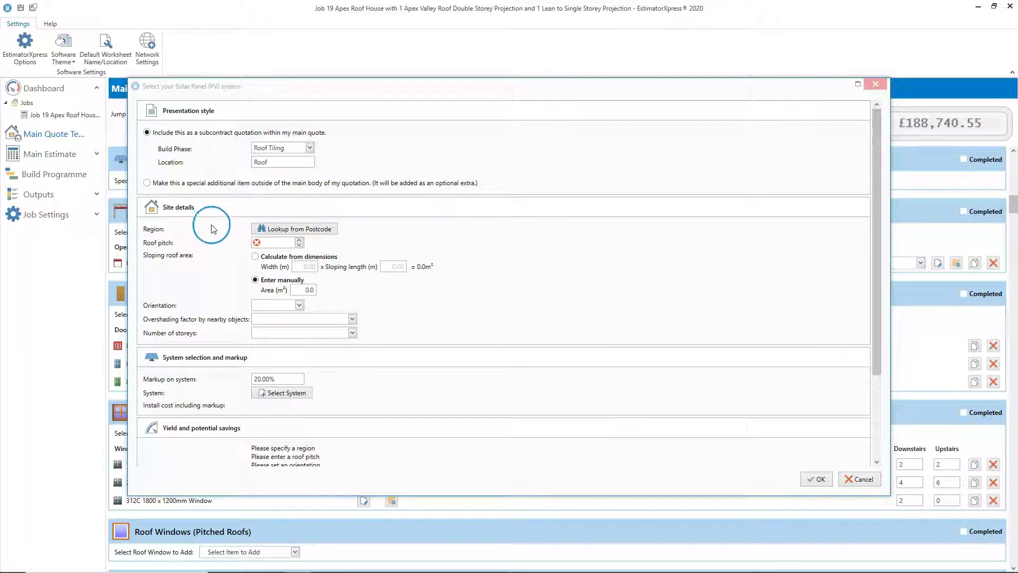
Set the site region to 5E Severn England (Bristol) using the first part of the postcode, and the roof pitch to 40.
click(289, 229)
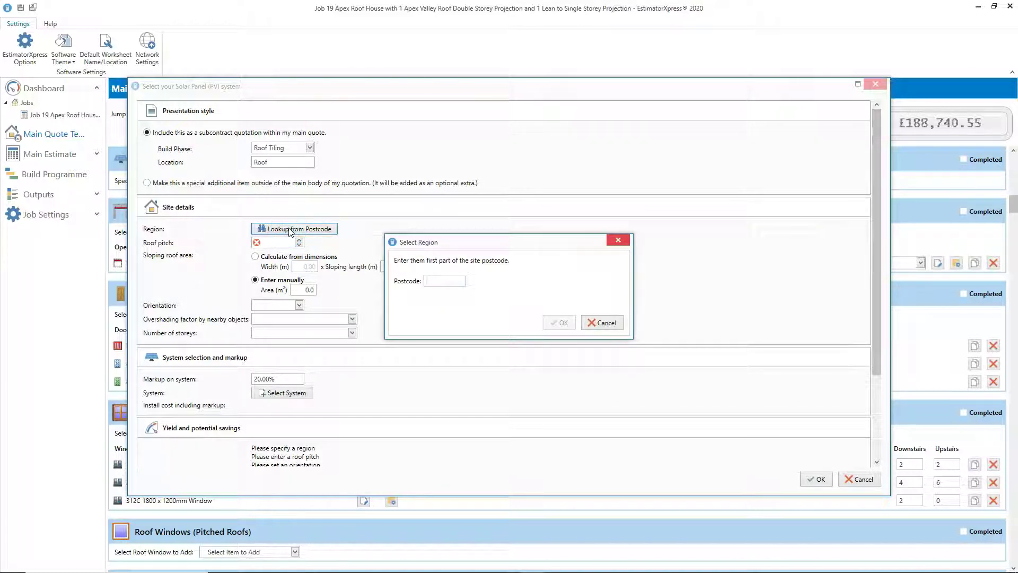
text(BS32)
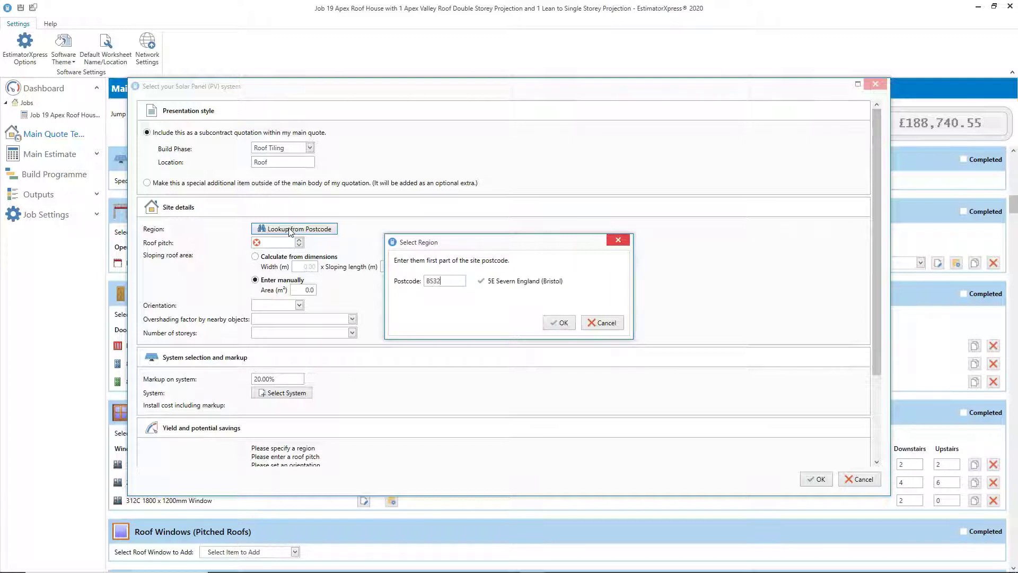
click(557, 323)
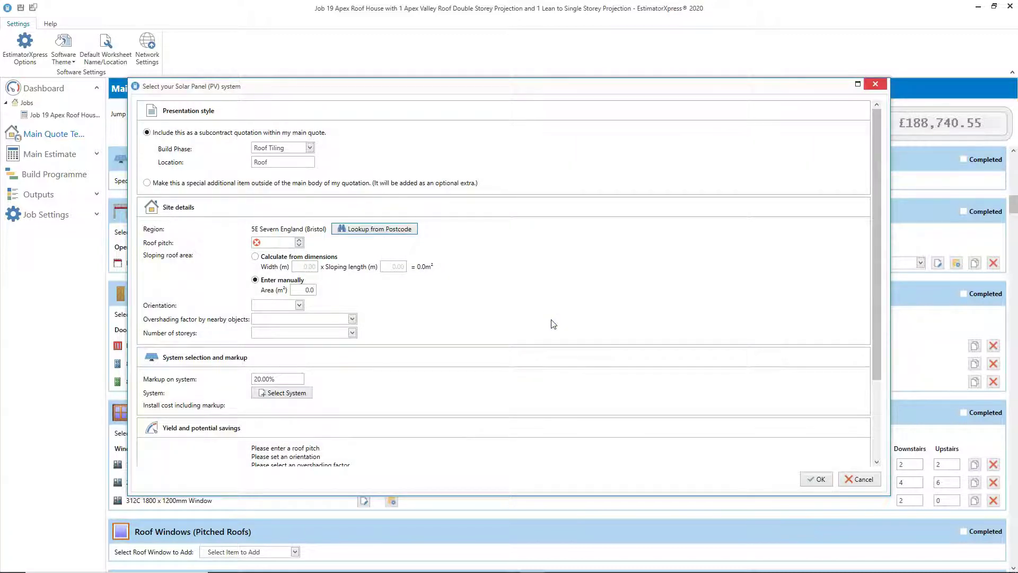
click(264, 245)
text(40)
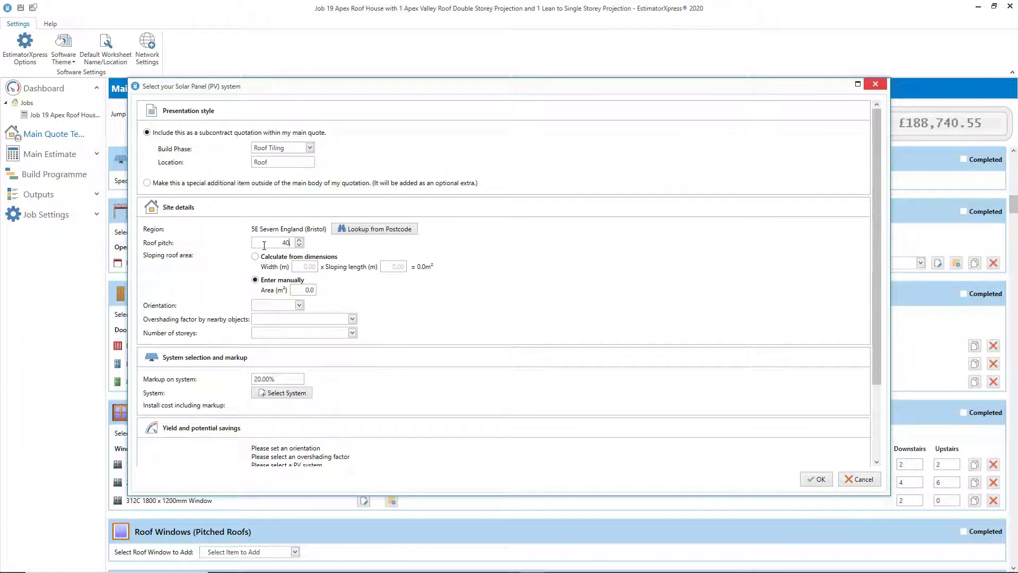
text(.)
Calculate the sloping roof area from 10 m width by 6 m sloping length, and set the orientation to South.
click(273, 257)
text(10)
click(392, 266)
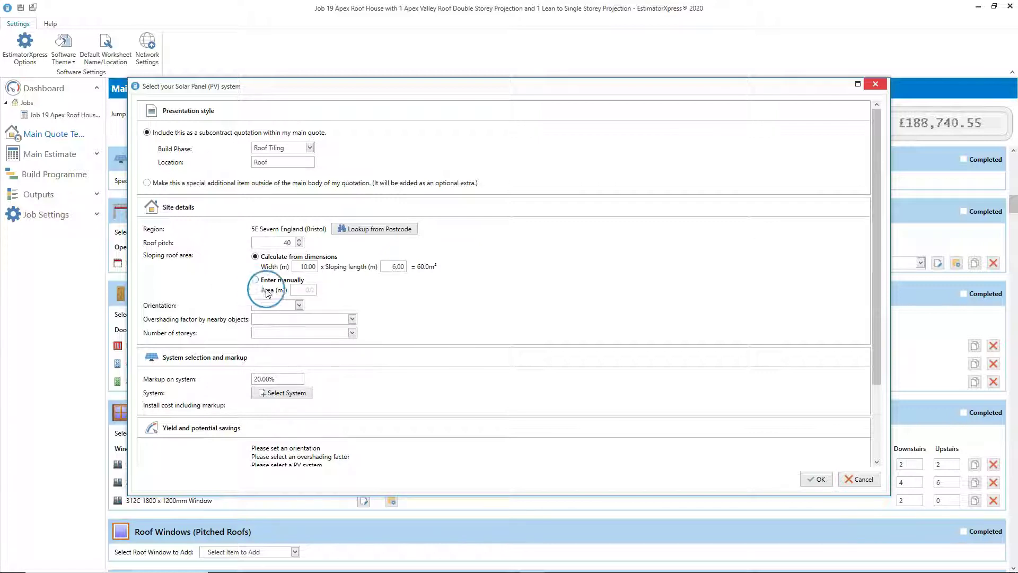
click(300, 304)
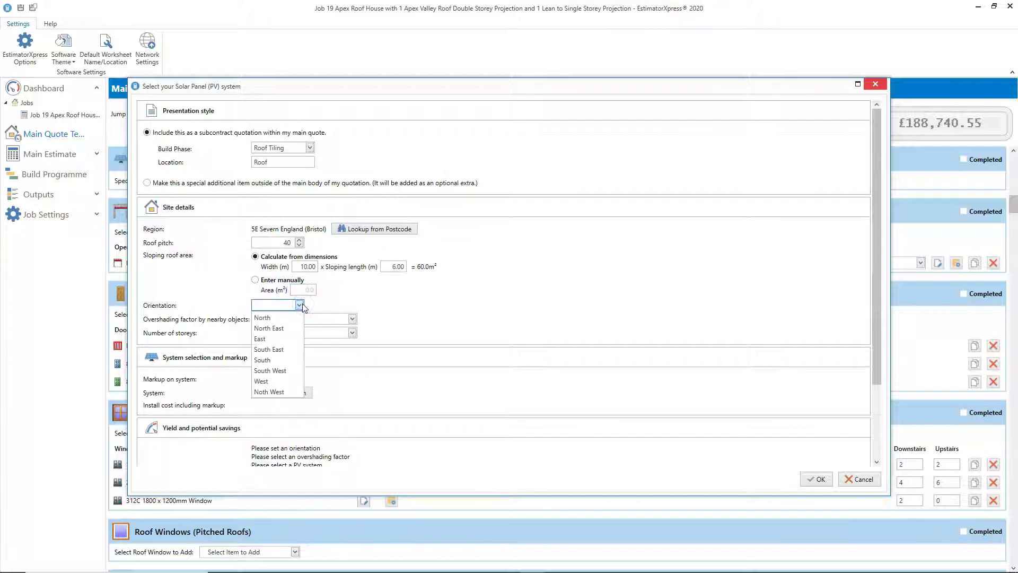
click(281, 361)
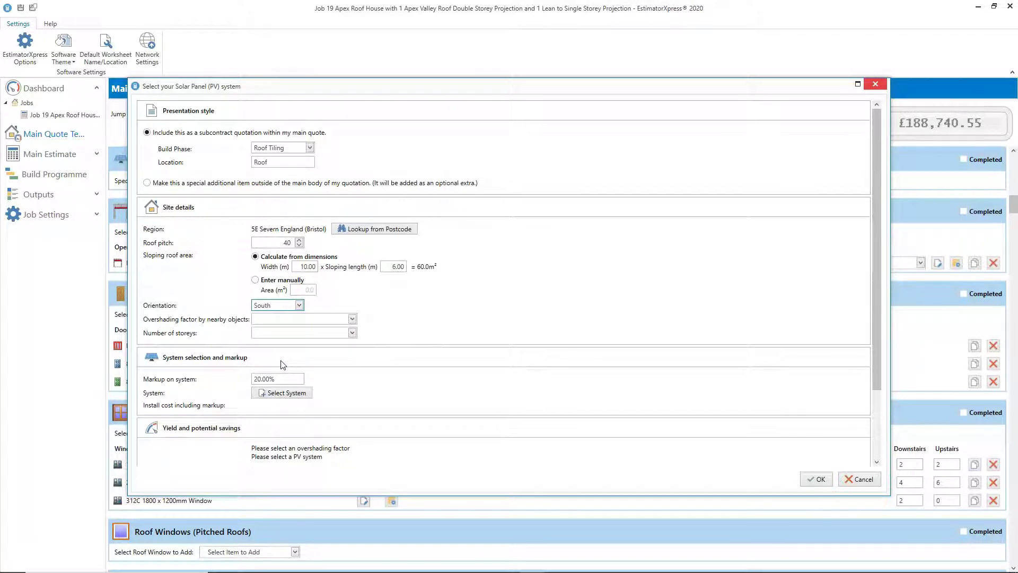
Set the overshading factor to "None or very little < 20%" and the number of storeys to 2 storey.
click(351, 322)
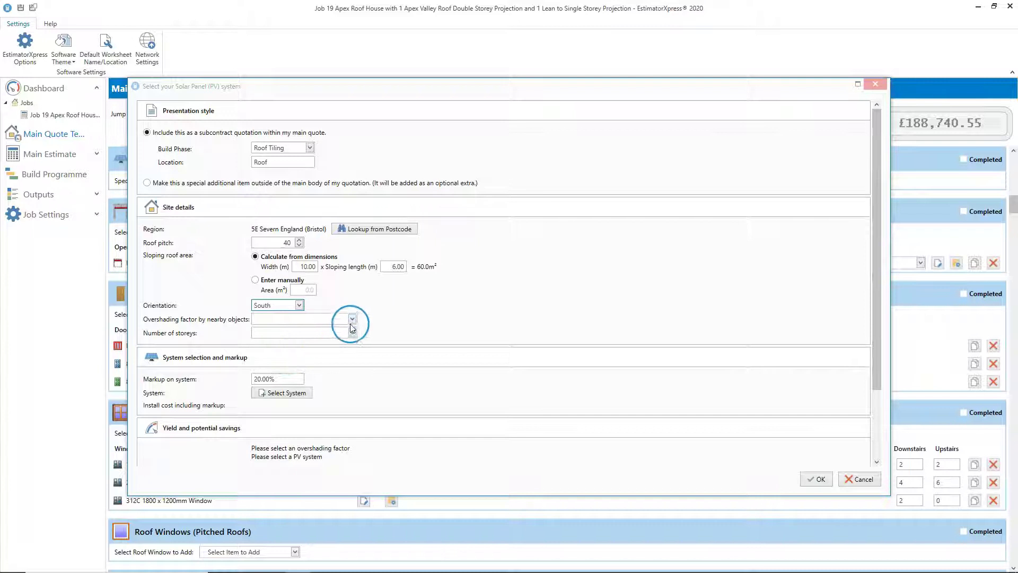
click(352, 320)
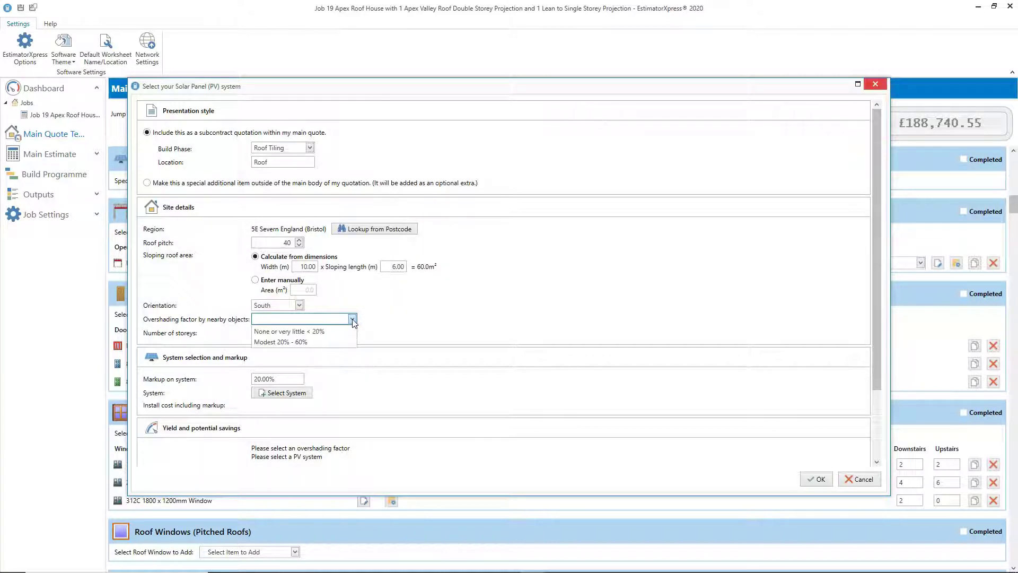
click(344, 332)
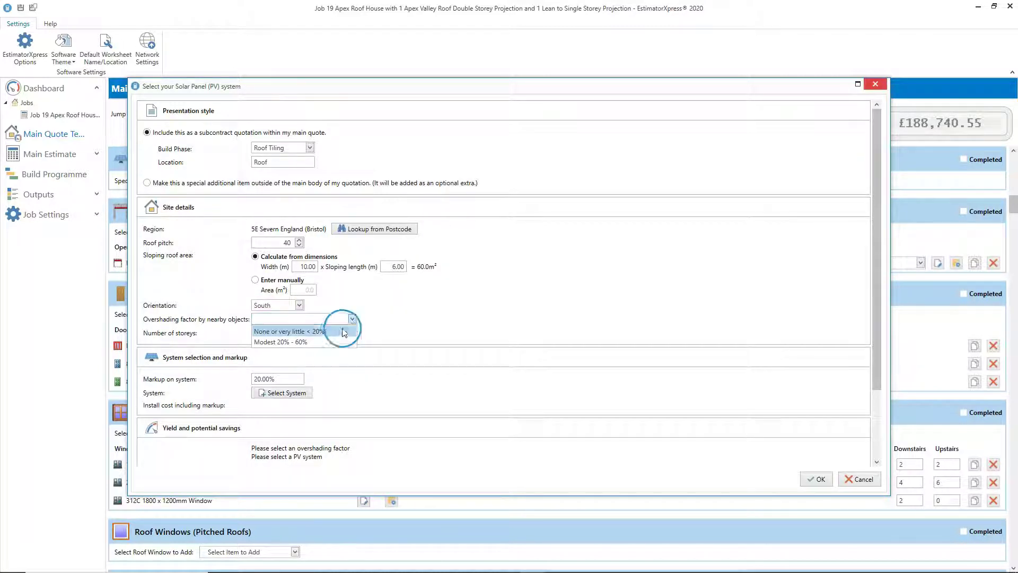
click(336, 332)
click(336, 332)
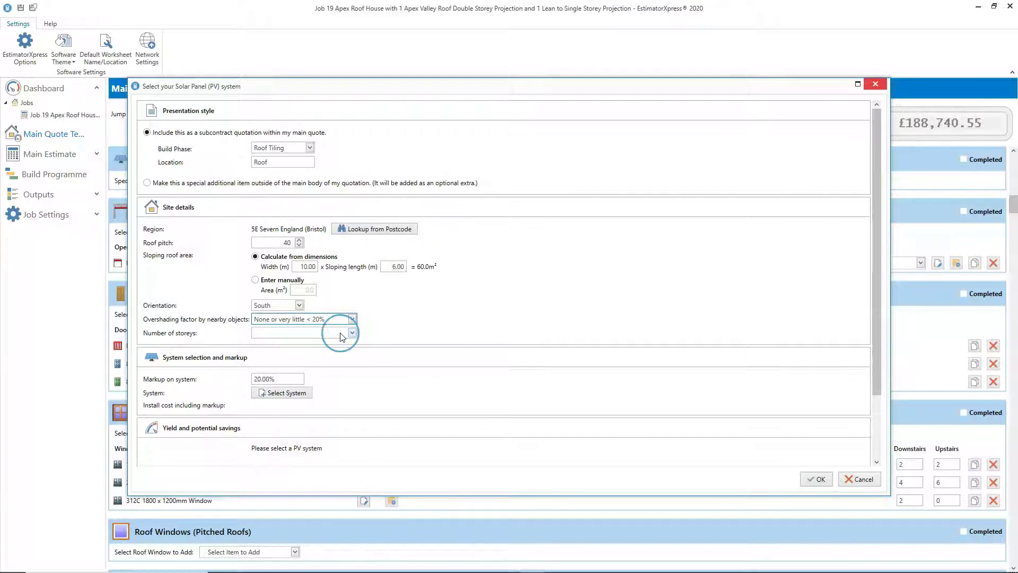
click(350, 333)
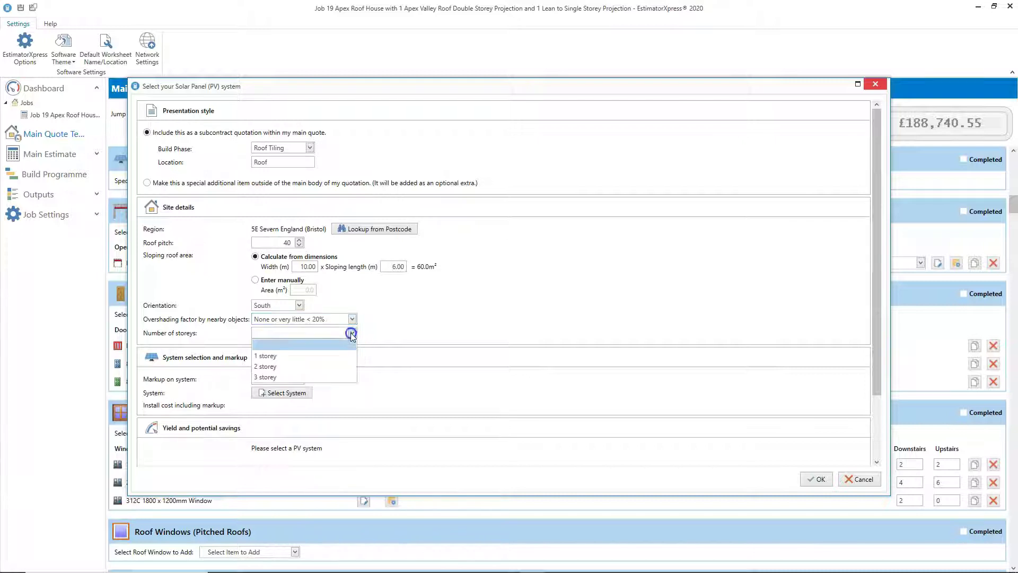
click(315, 367)
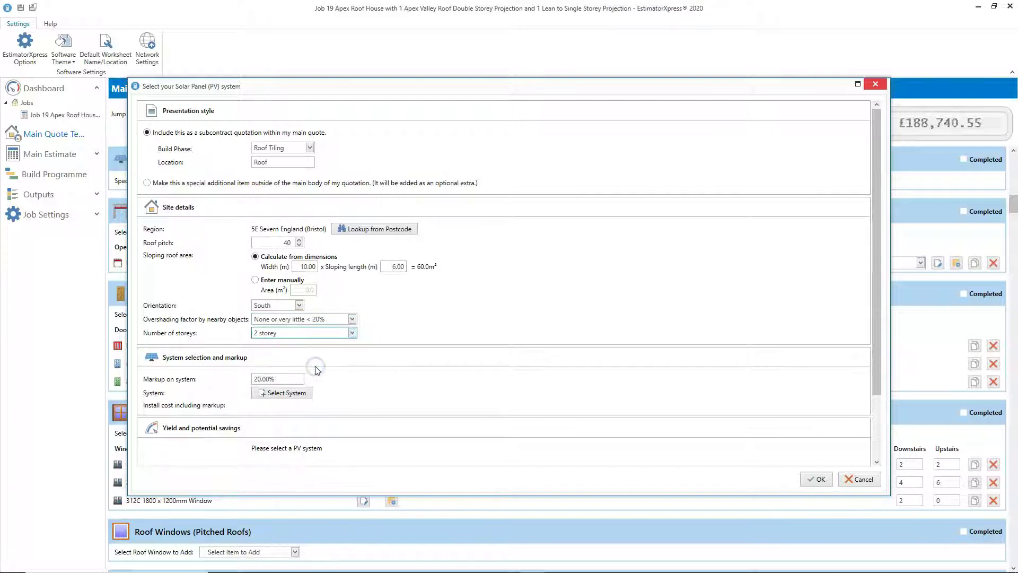
Compare systems by output and install cost, and add the High End 14-panel LG 355W Panels + SMA Inverter system to the quote.
click(286, 378)
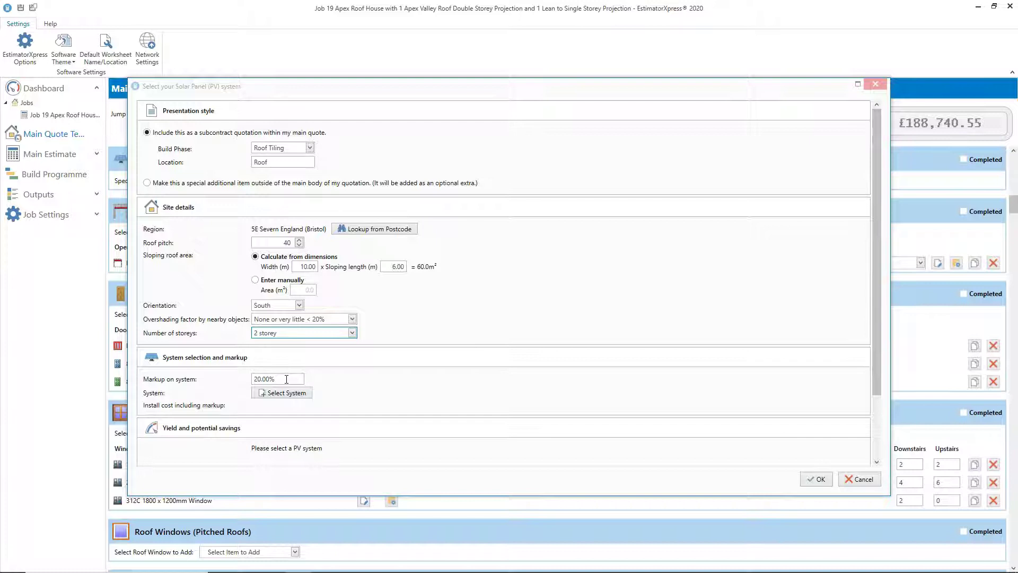
click(287, 392)
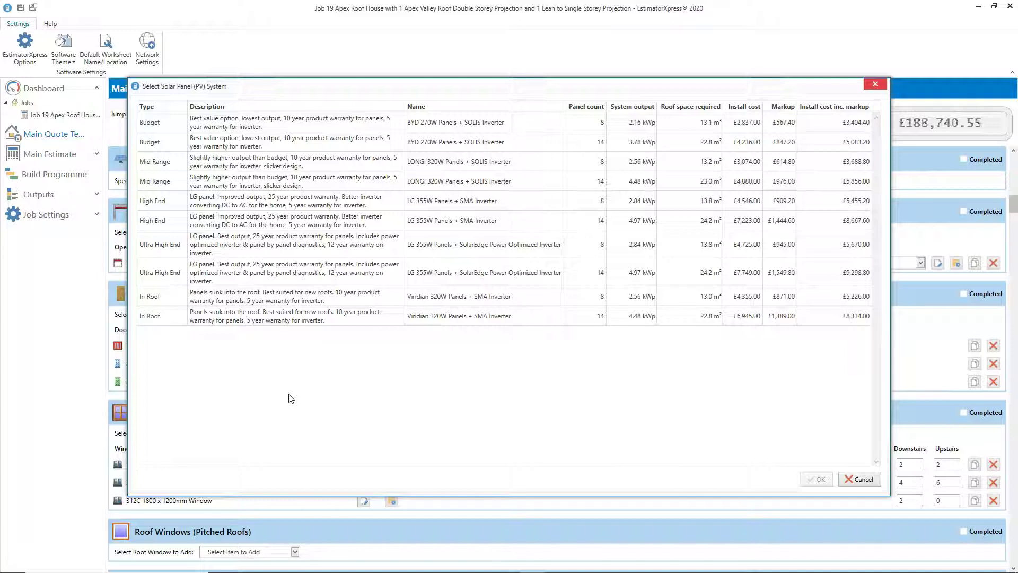
click(632, 108)
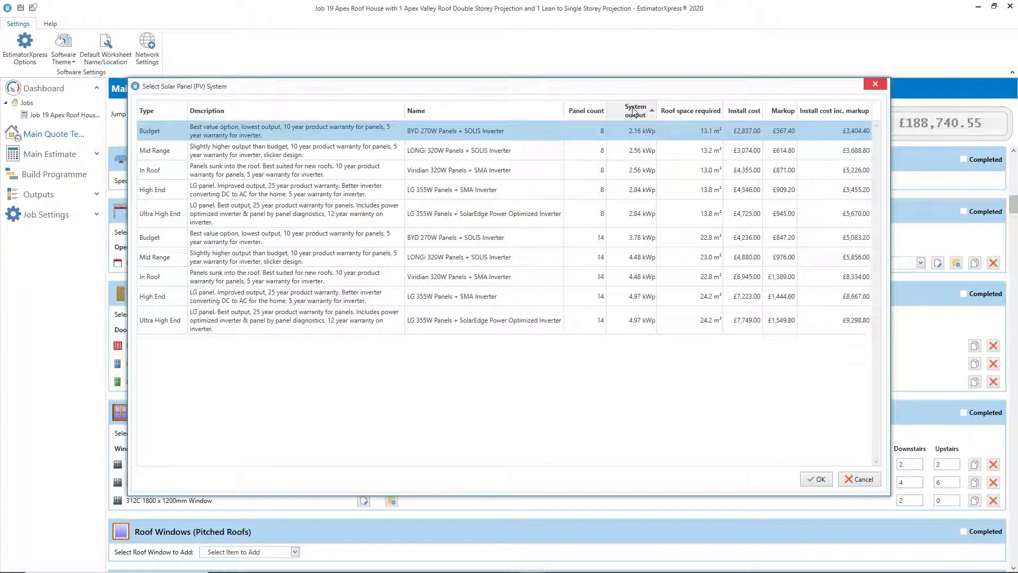
click(689, 112)
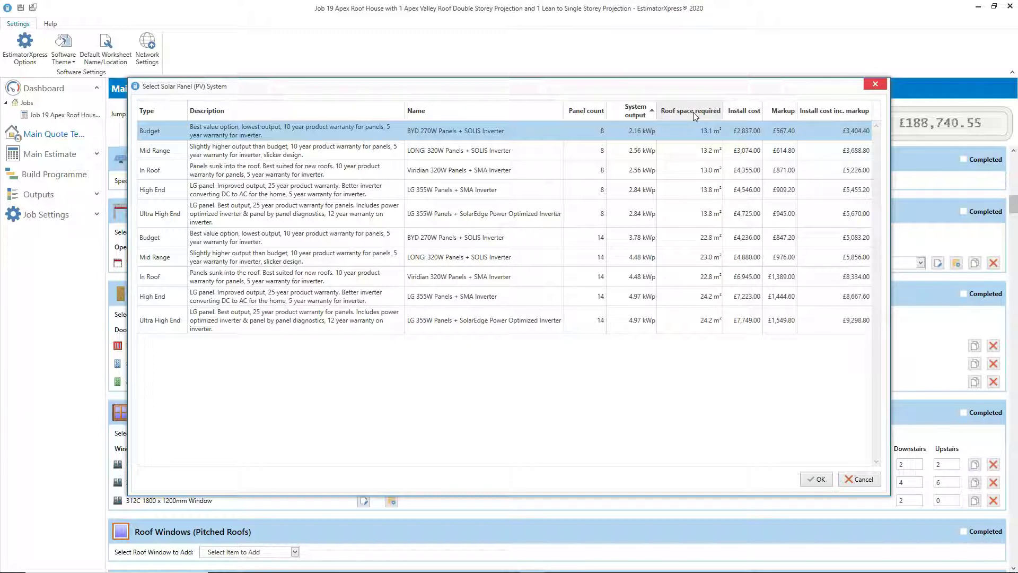
click(740, 113)
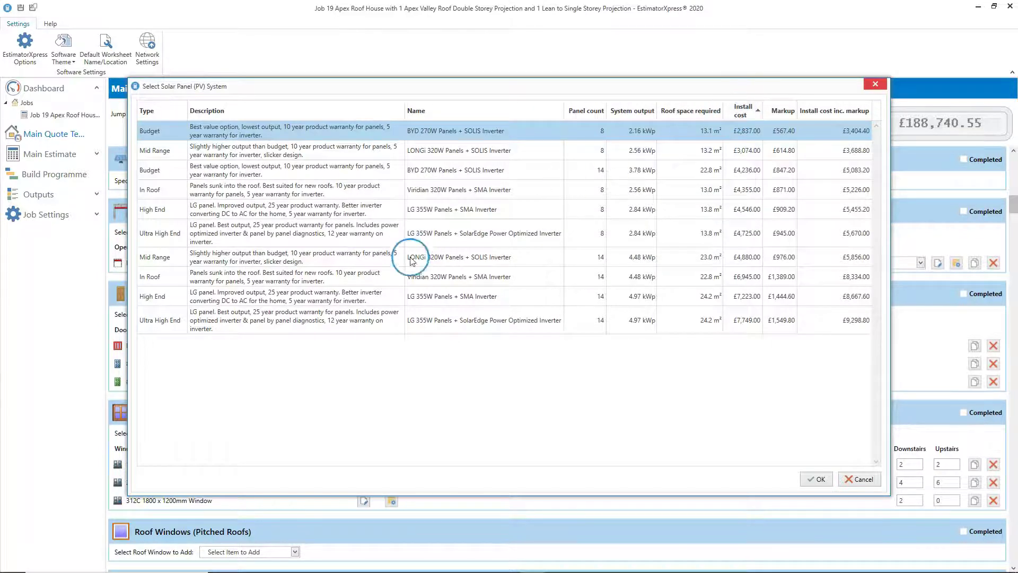
click(213, 302)
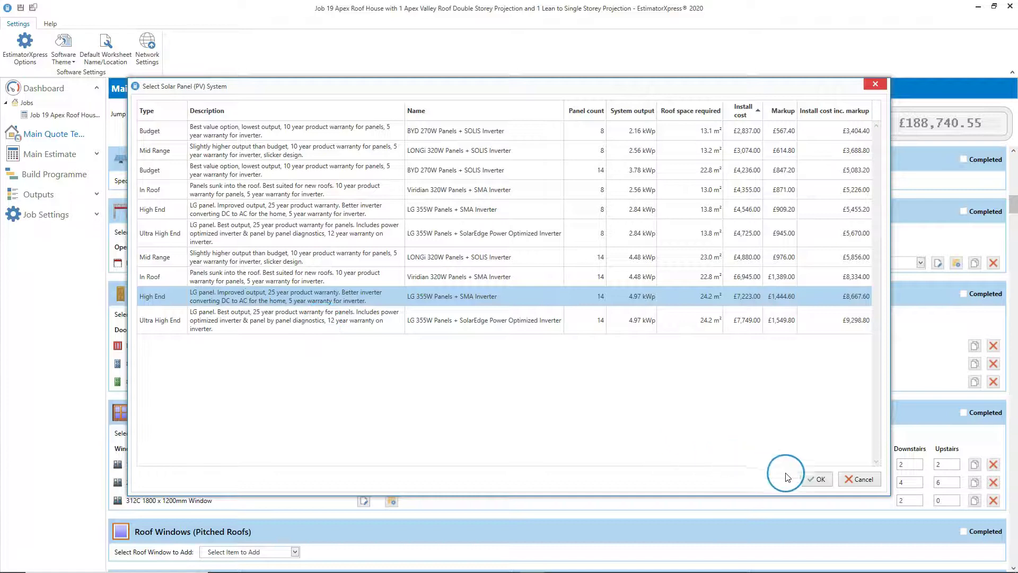
click(815, 479)
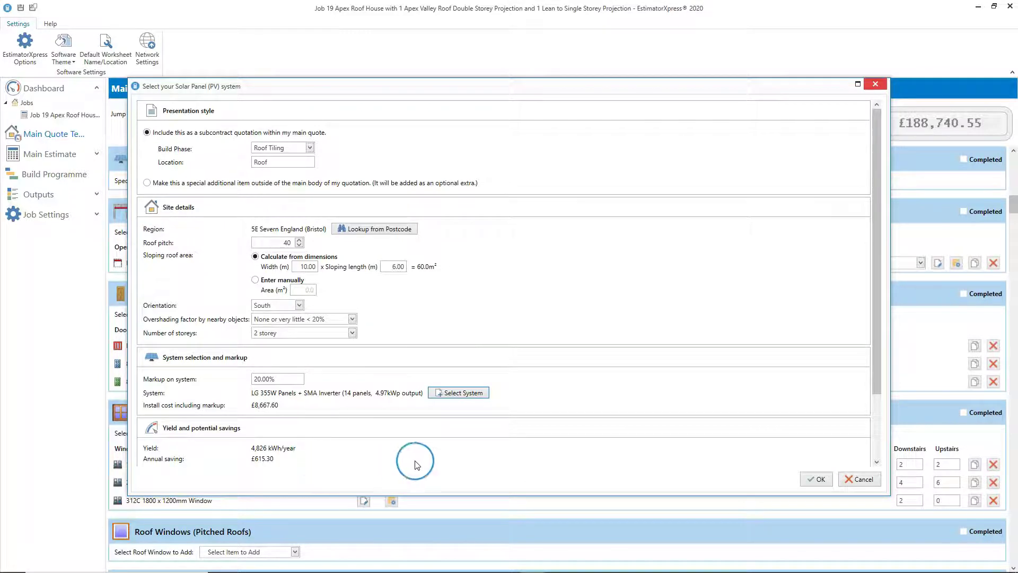
drag(874, 347, 876, 414)
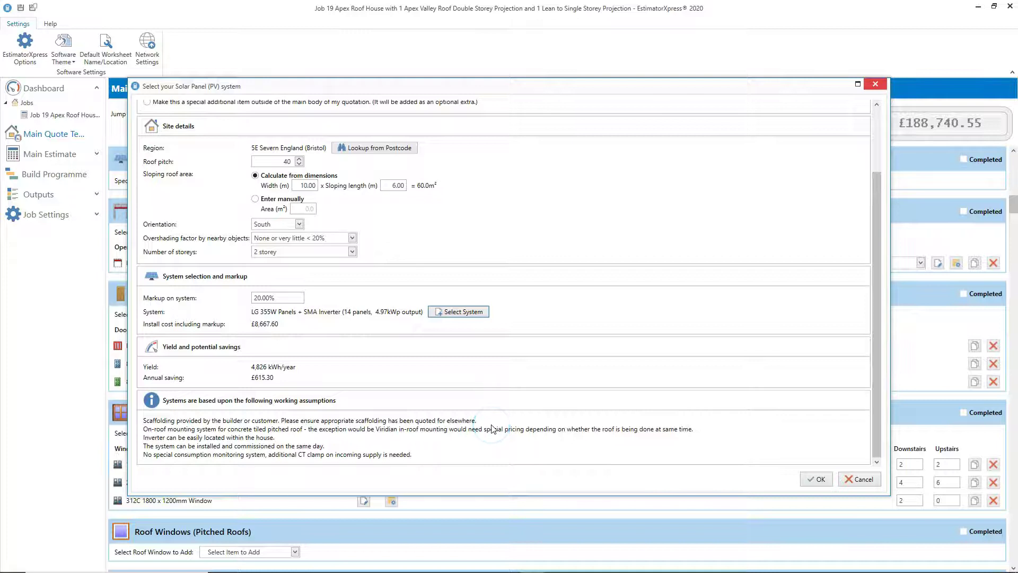
click(817, 478)
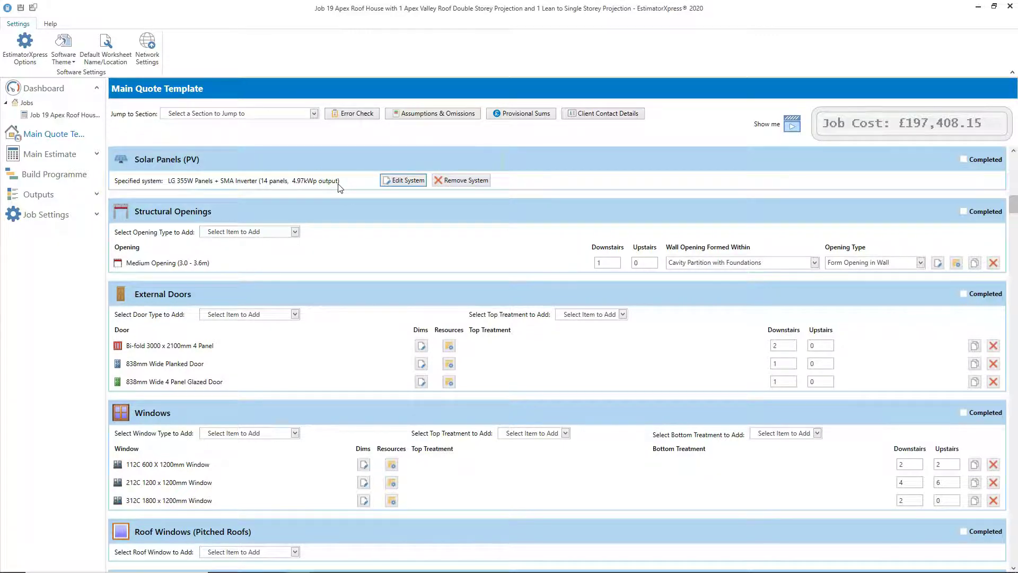
Open the Quote for Main Estimate among the written output documents.
click(96, 195)
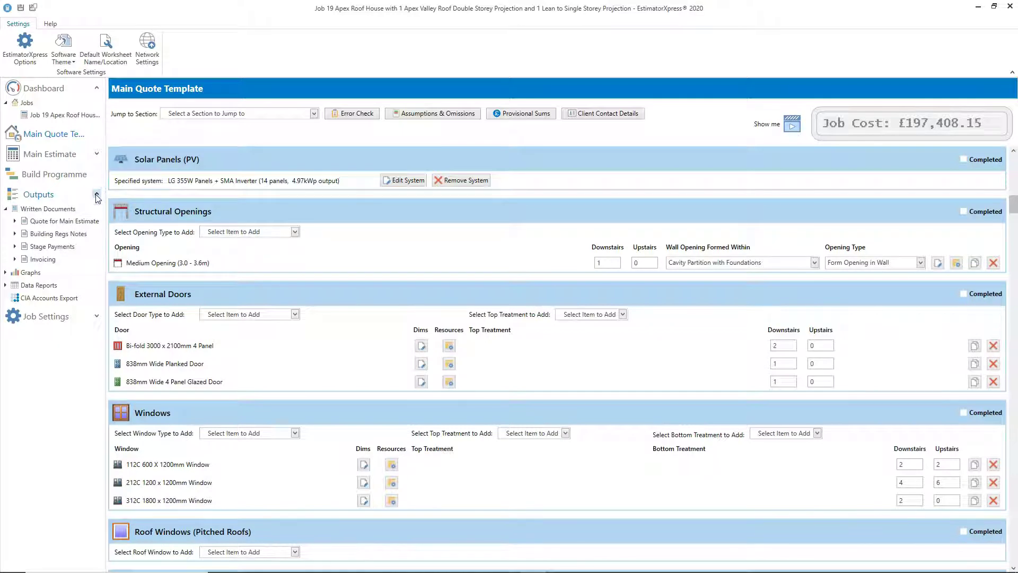
click(84, 222)
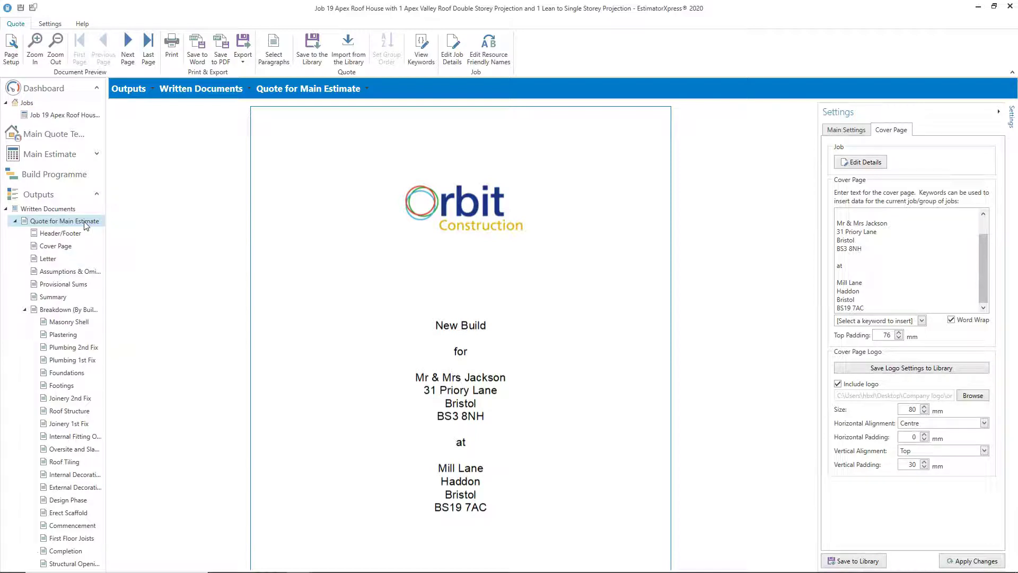
Open the Roof Tiling build phase in the quote breakdown and read through to its Solar Panels (PV) entry and total cost.
click(79, 464)
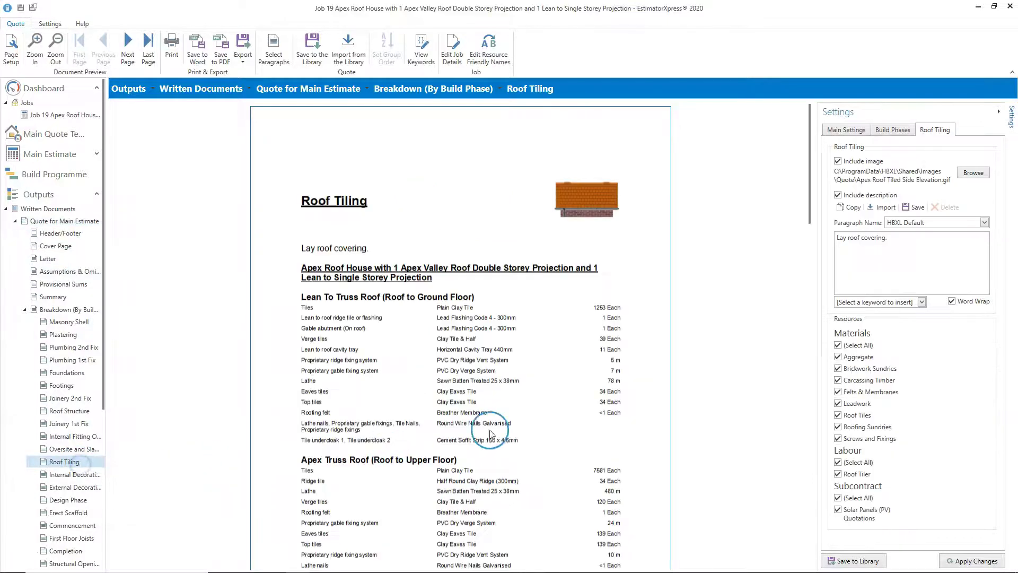
scroll(720, 351, down, 10)
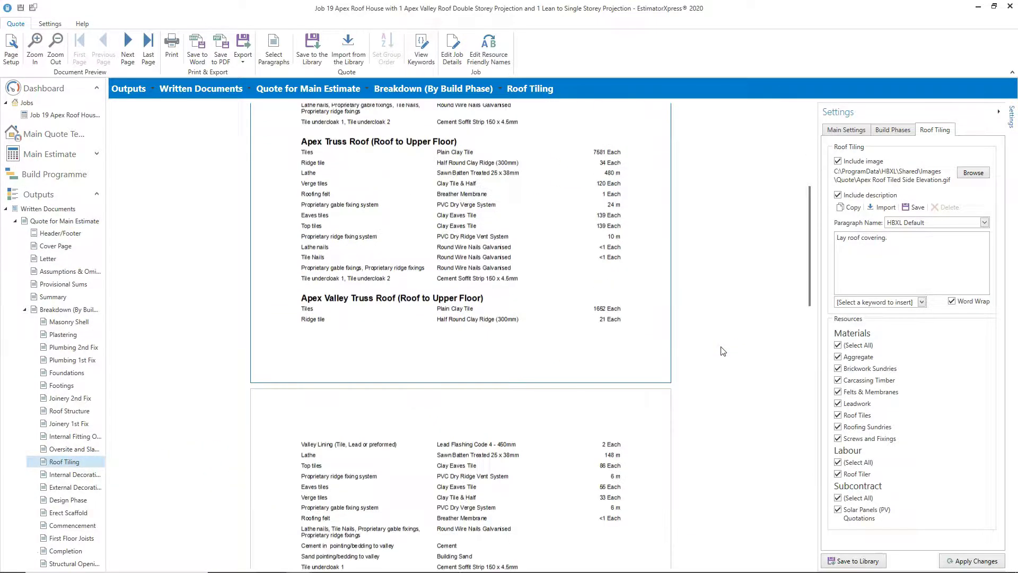
scroll(723, 351, down, 15)
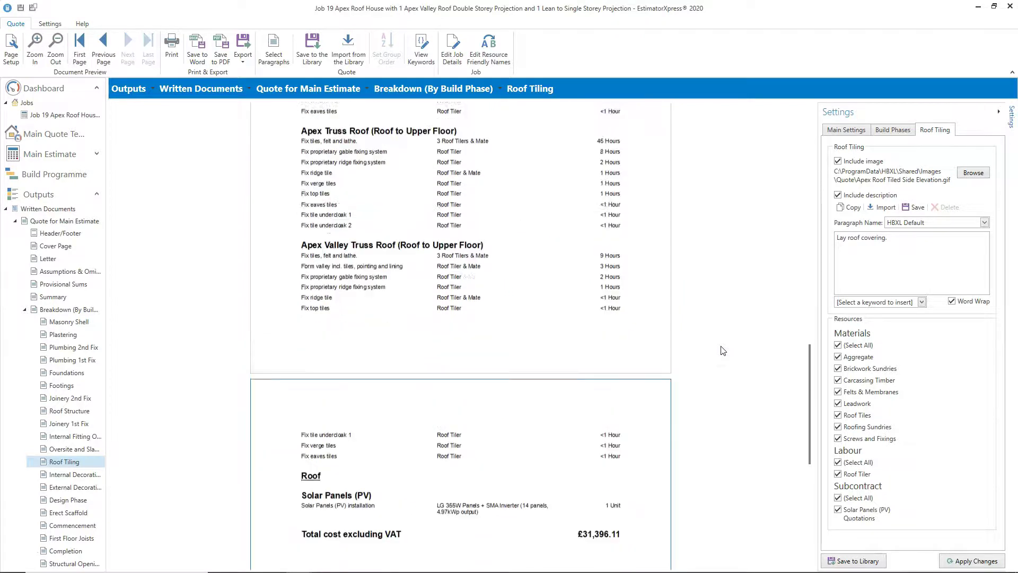
scroll(723, 351, down, 5)
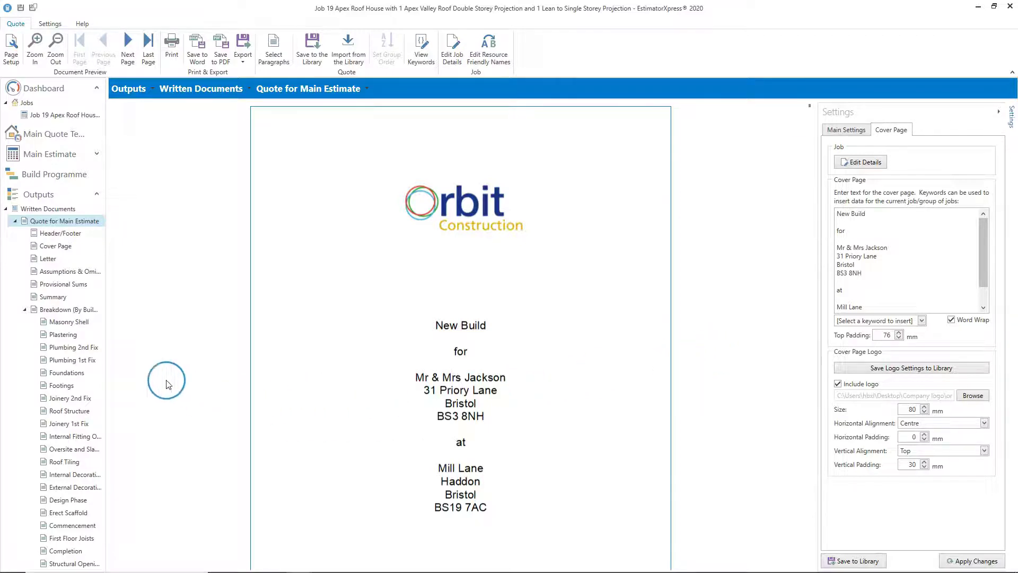
Open the Optional Items page of the main estimate quote to view the solar panel installation offered there.
drag(101, 352, 99, 495)
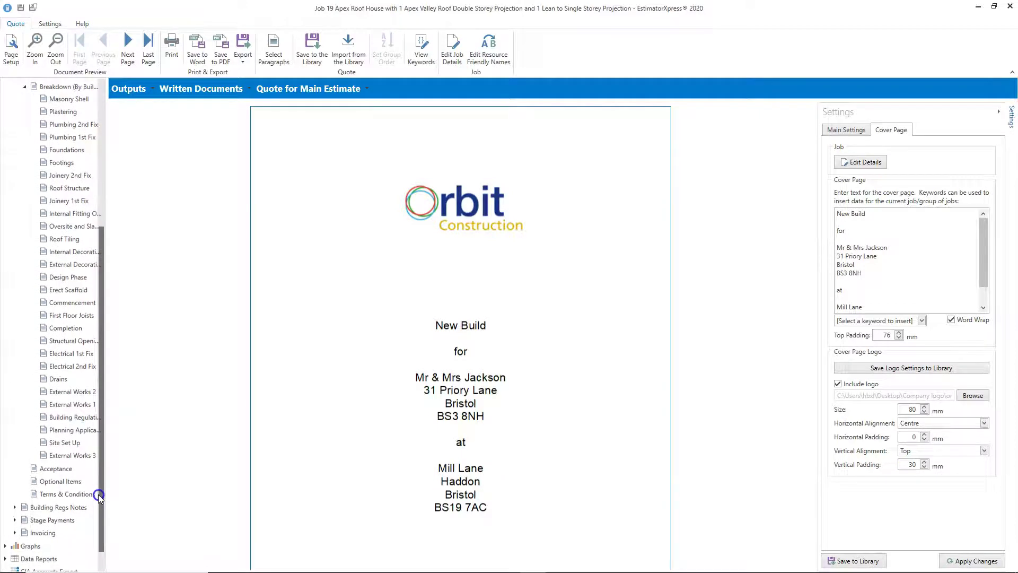
click(73, 482)
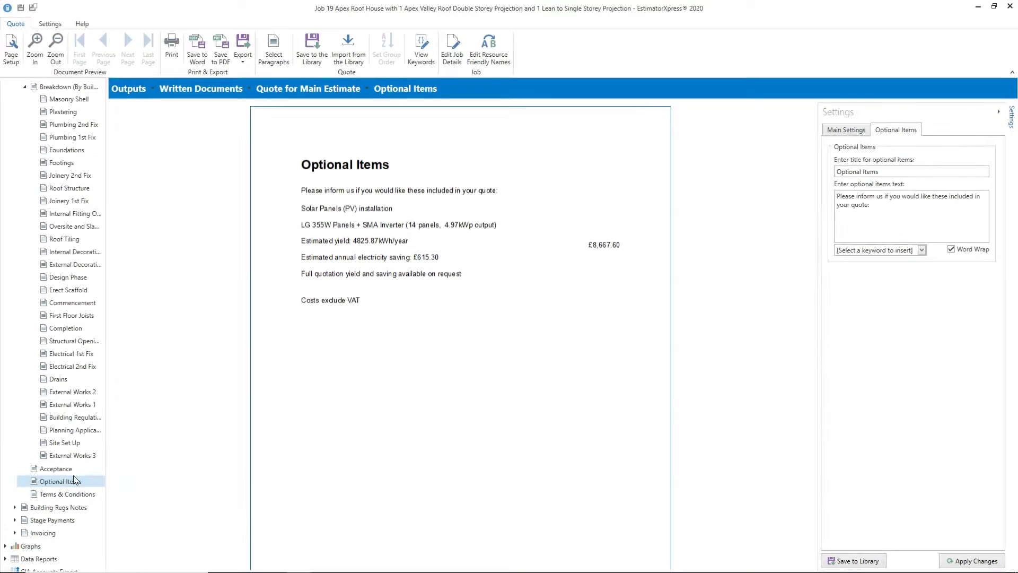
Return to the Main Estimate job overview and locate the Comera Energy Quotation command for requesting a detailed solar panel quotation.
scroll(75, 479, up, 6)
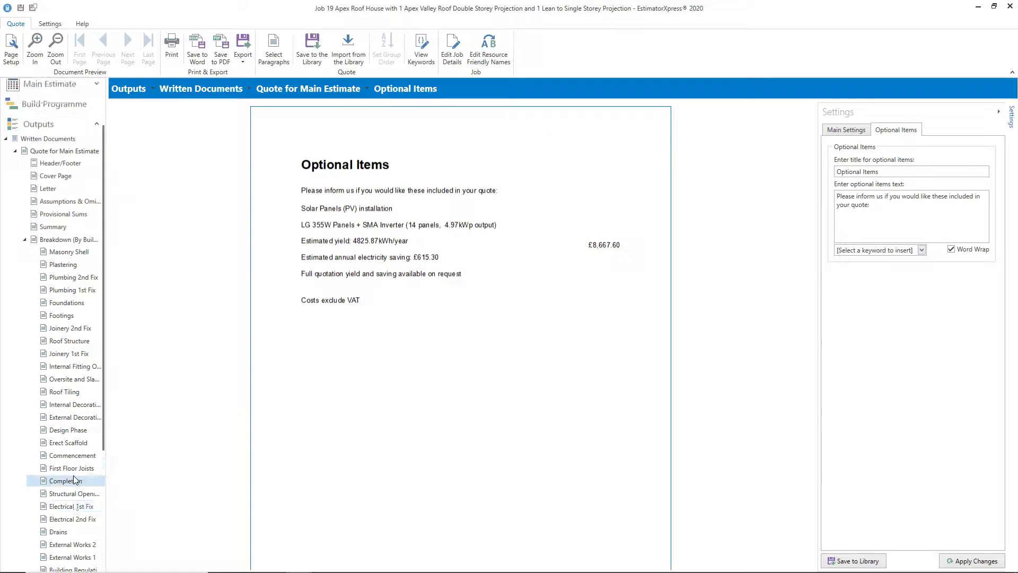
click(75, 266)
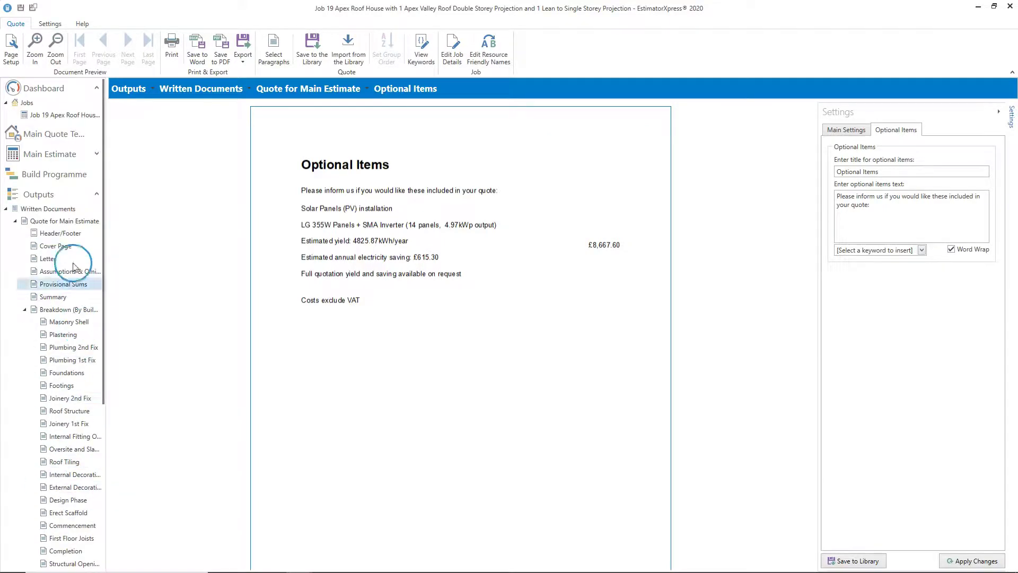
click(70, 155)
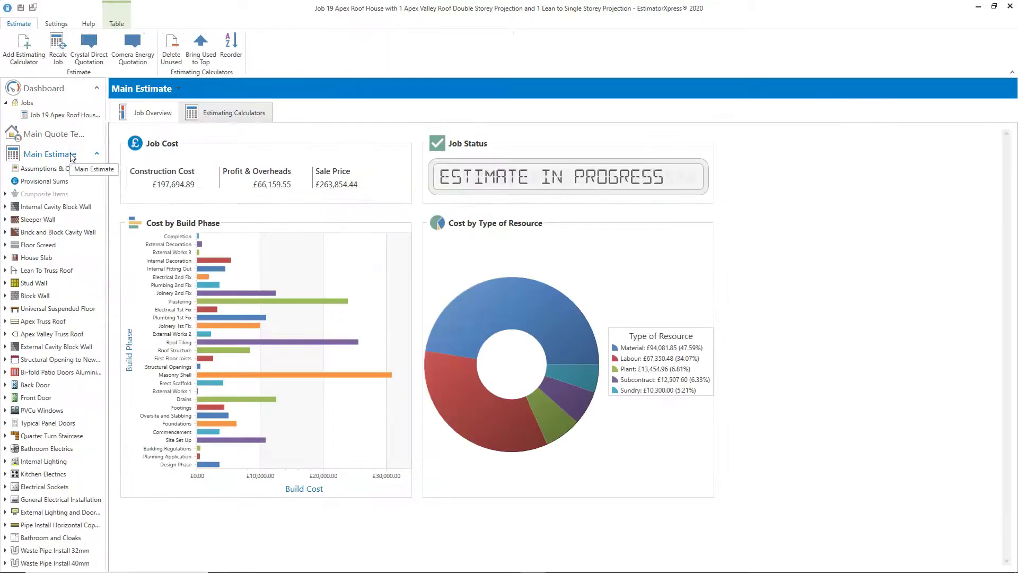
click(141, 62)
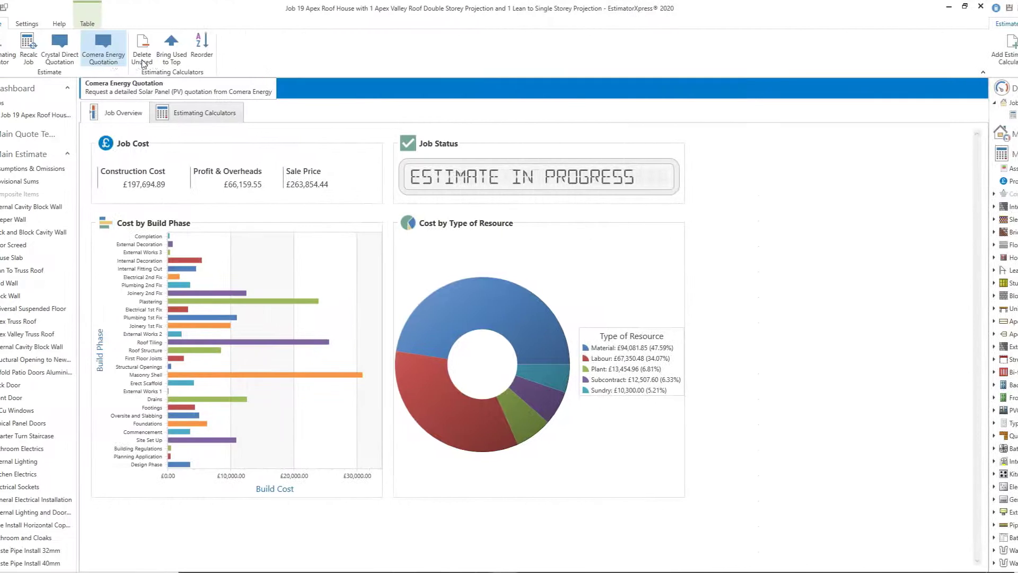
click(112, 63)
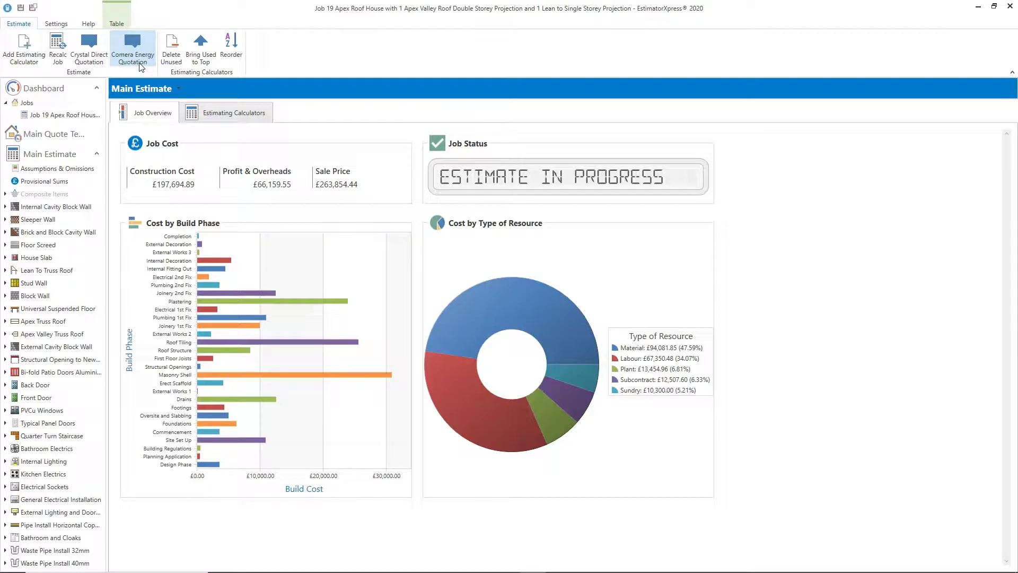
Return to the Dashboard, saving the changes to the job, and accept the offer of a no-obligation detailed quotation from Comera Energy.
click(69, 89)
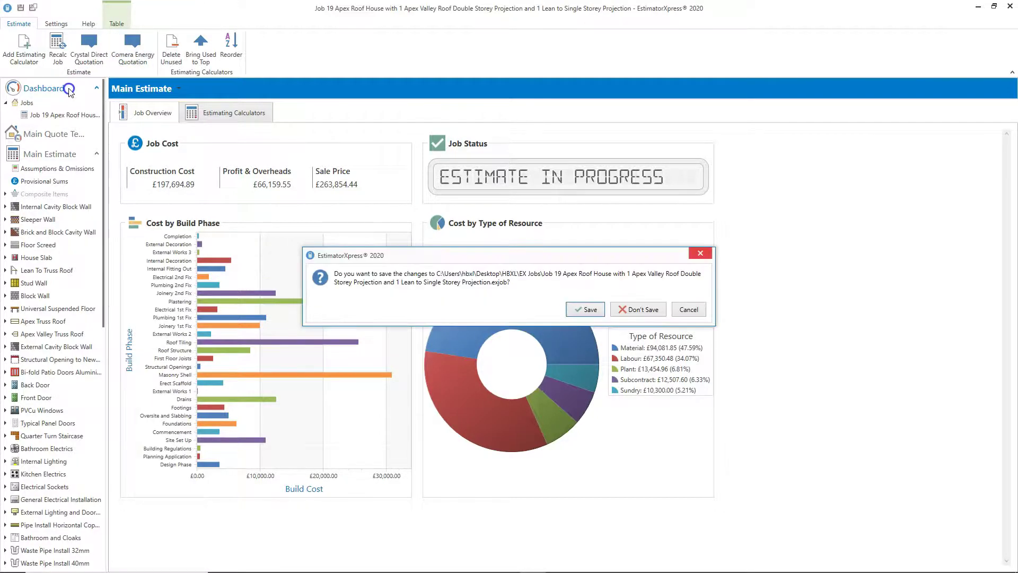
click(578, 310)
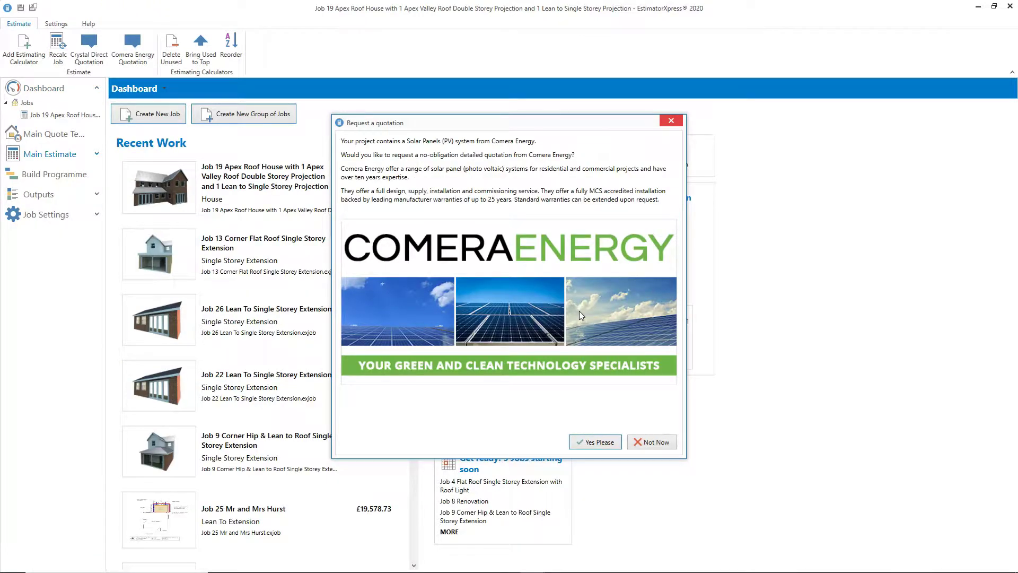
click(610, 443)
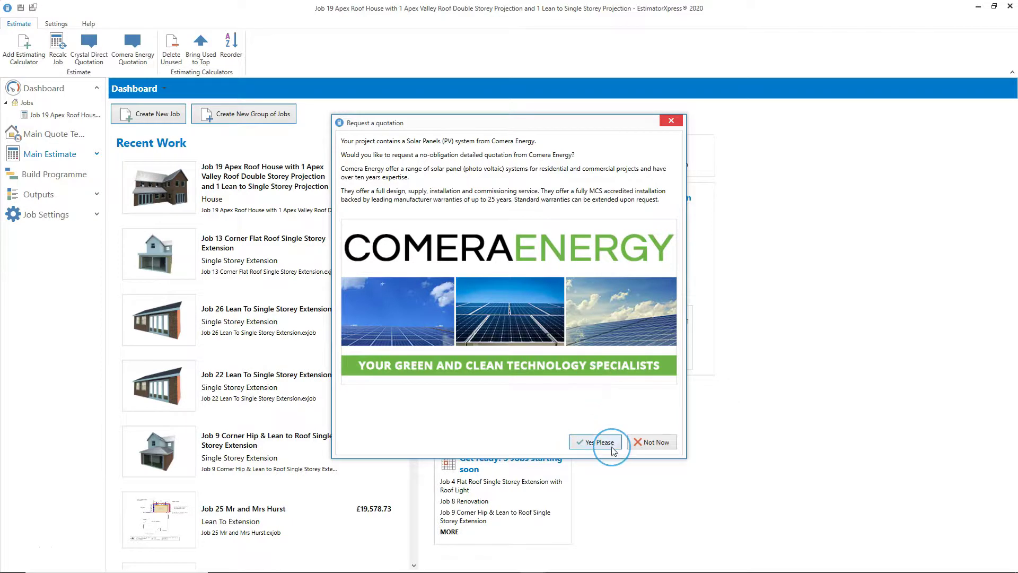